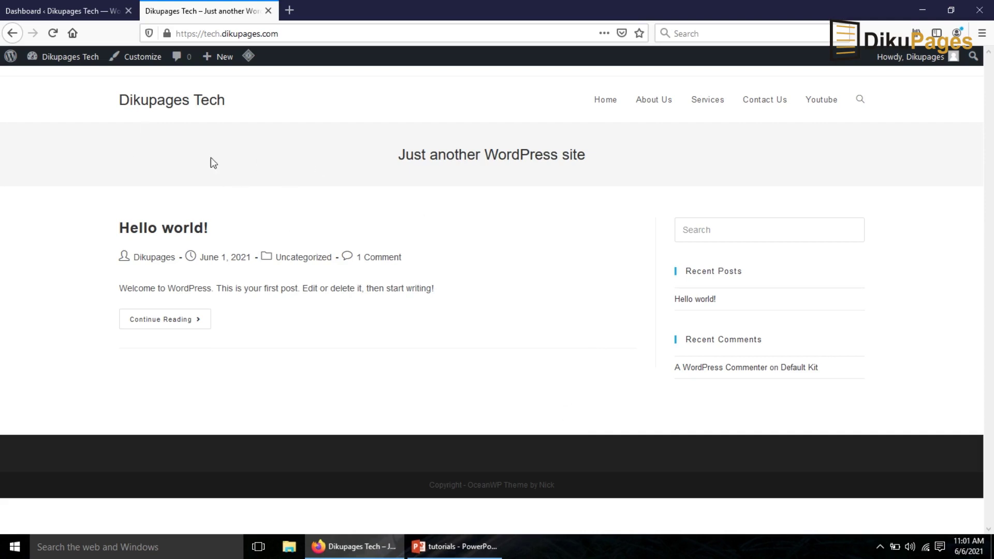
# From the Dashboard's All Users list, open the original admin user's Profile page for editing
pyautogui.click(22, 12)
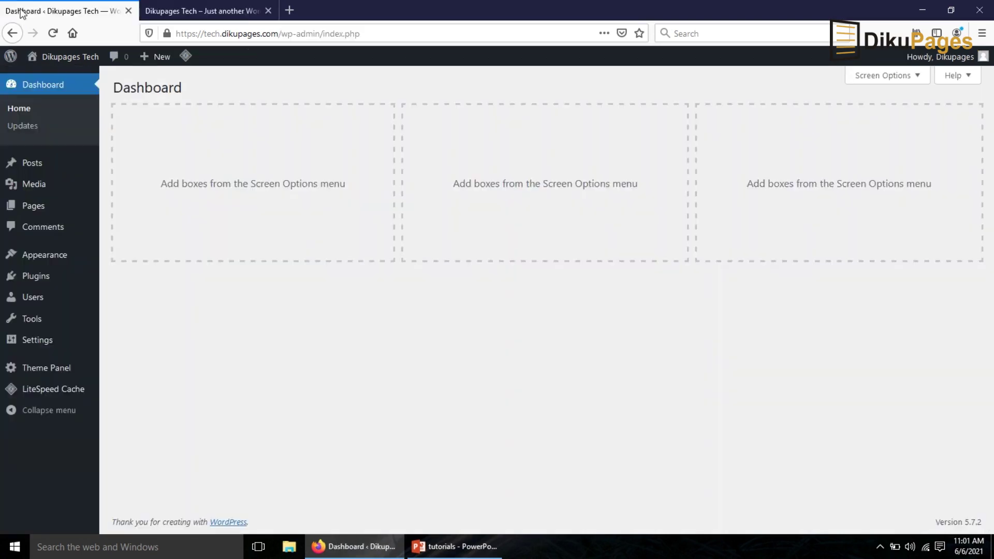
pyautogui.moveTo(31, 300)
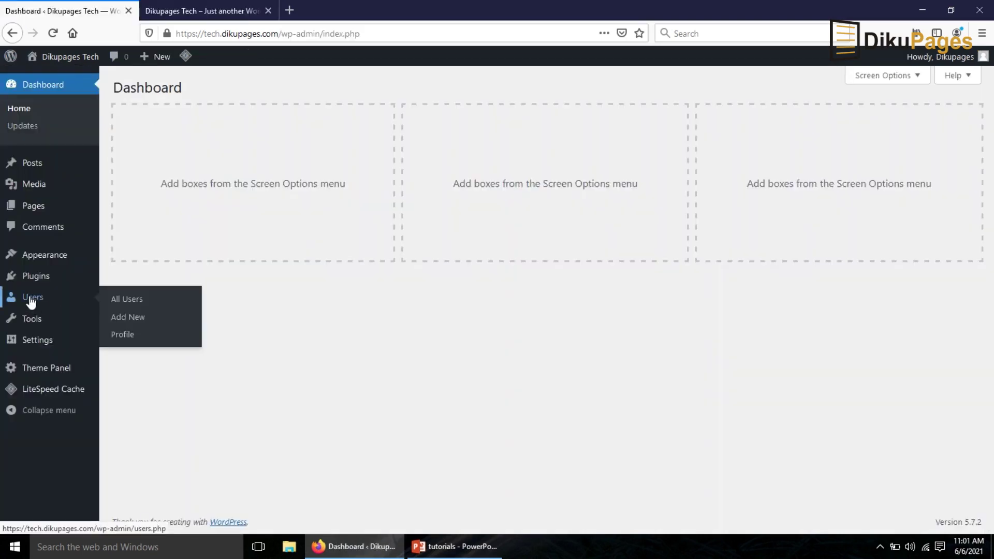
pyautogui.click(31, 299)
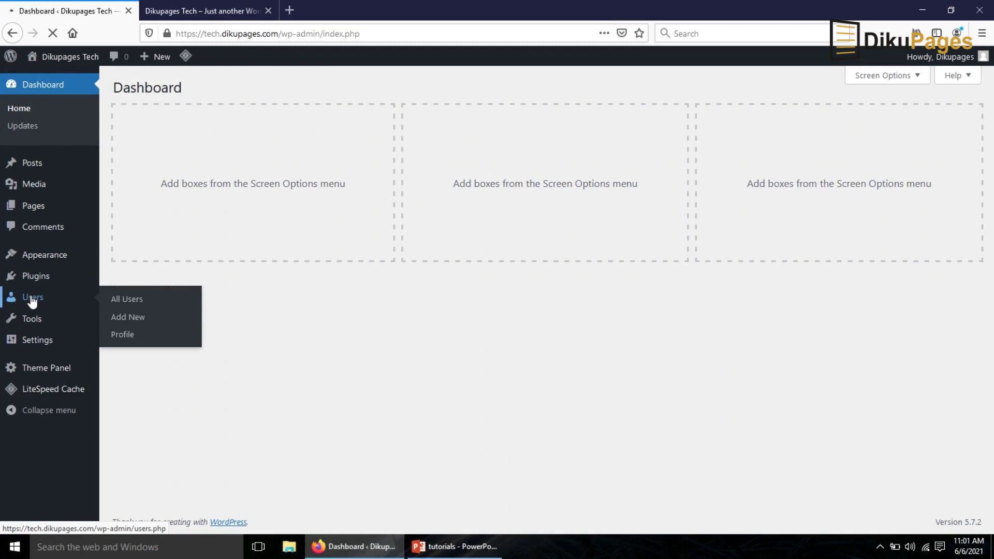
pyautogui.moveTo(173, 193)
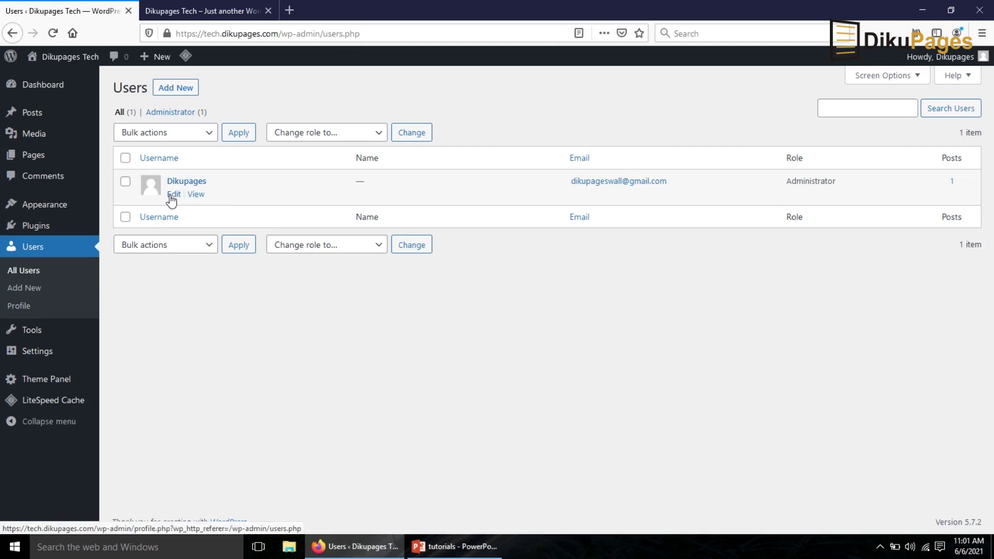
pyautogui.click(173, 197)
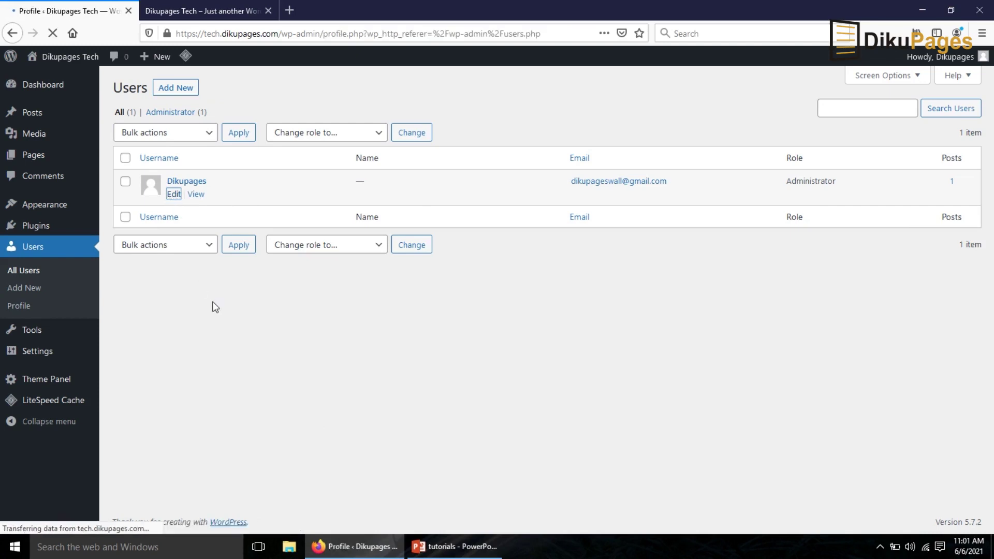
pyautogui.scroll(-3, 315, 375)
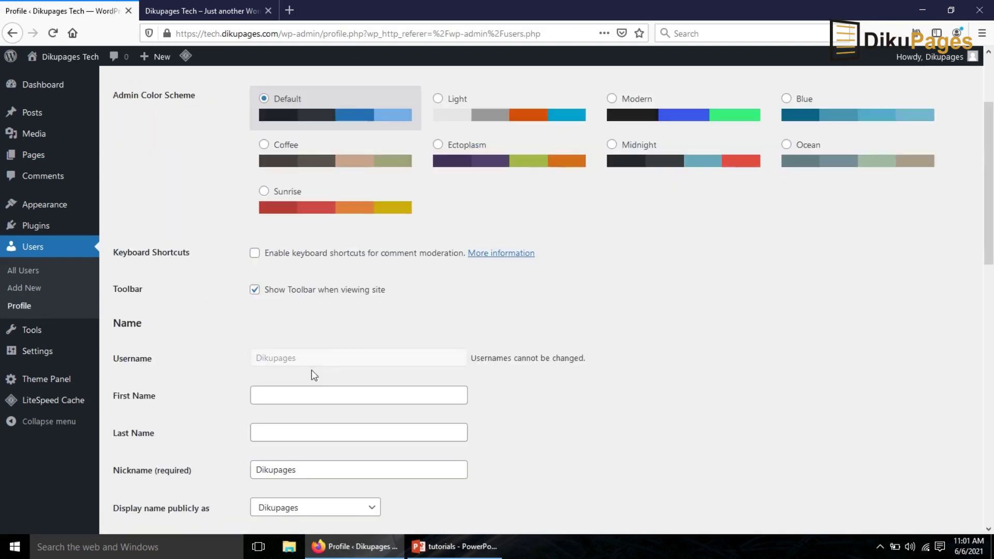
pyautogui.click(280, 357)
pyautogui.scroll(3, 308, 362)
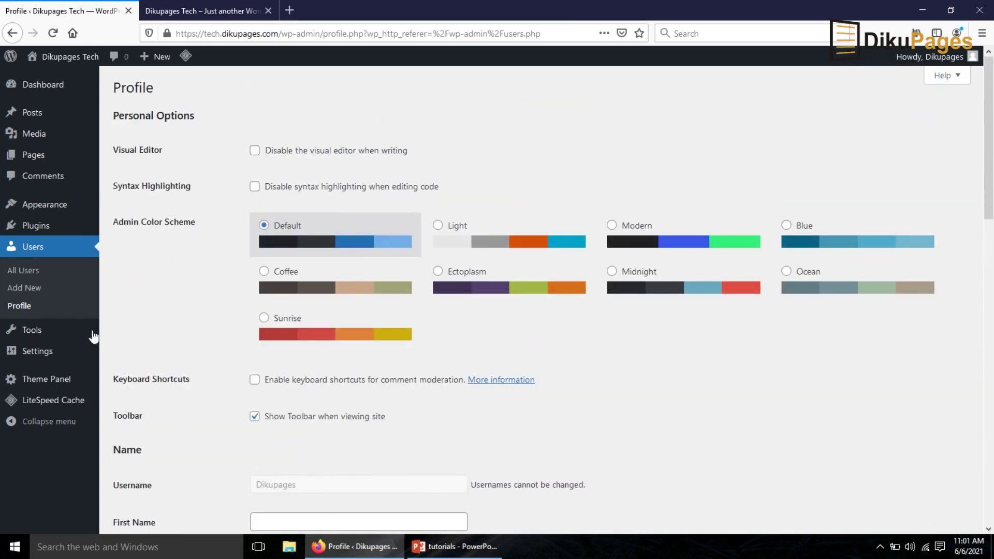
# On the Add New User form, enter the new user's username, e-mail address, first and last name
pyautogui.click(23, 290)
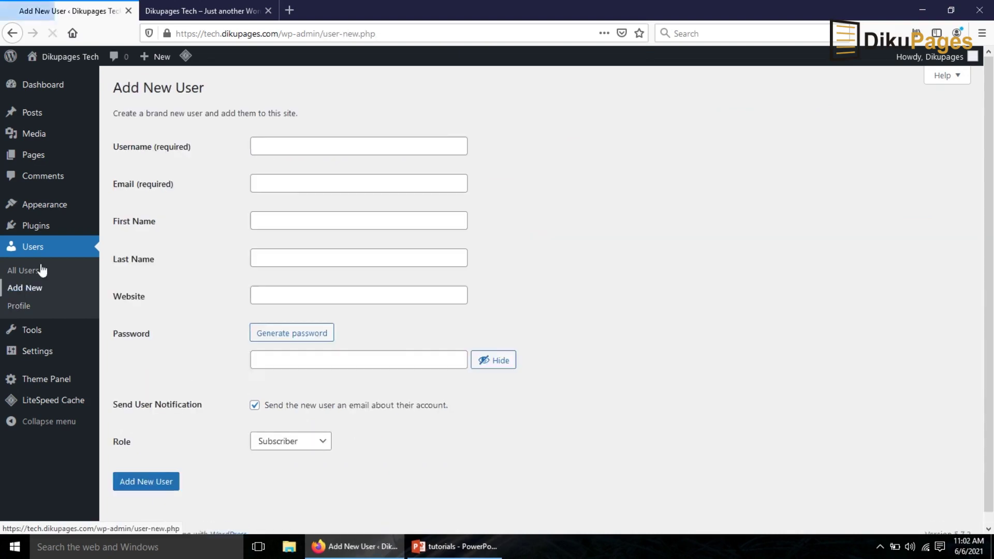
pyautogui.click(279, 145)
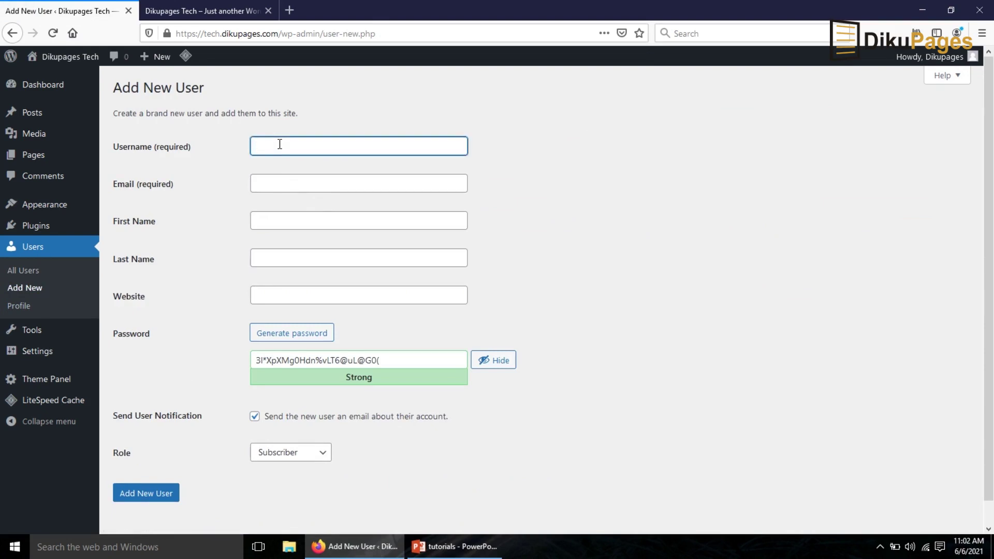
pyautogui.write('Suadik')
pyautogui.click(289, 183)
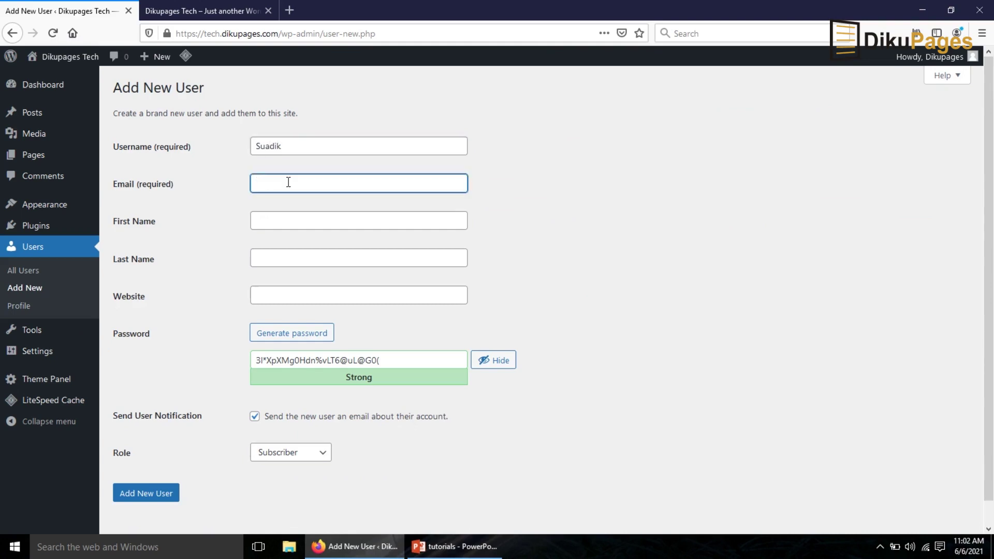
pyautogui.click(301, 220)
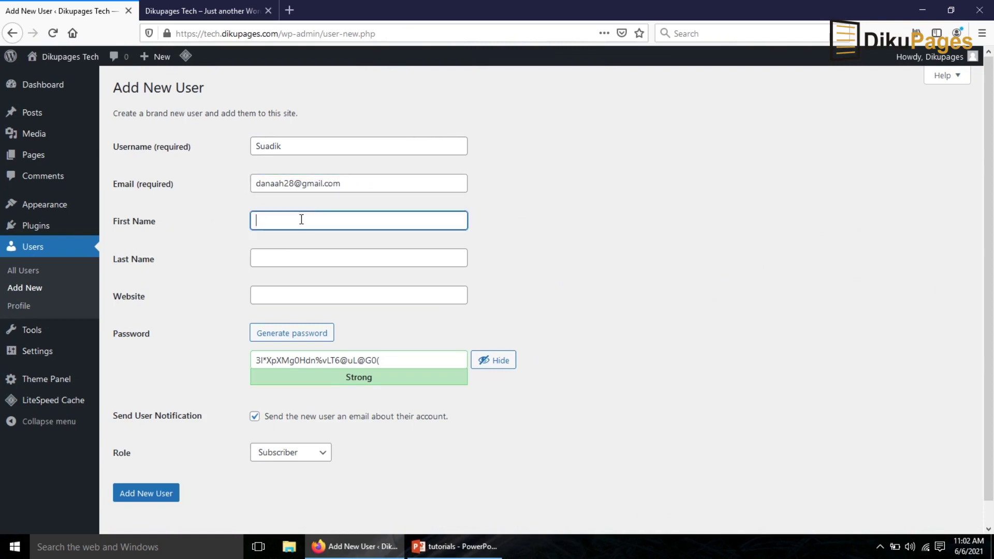
pyautogui.scroll(-1, 288, 326)
pyautogui.press('Tab')
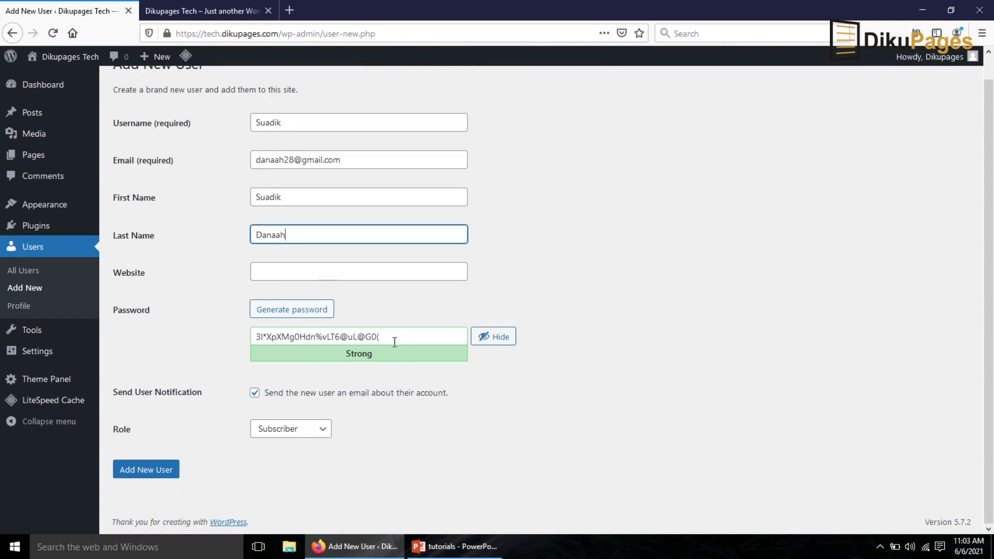
# Replace the generated password with a pasted custom password, masked
pyautogui.moveTo(410, 339); pyautogui.dragTo(110, 331)
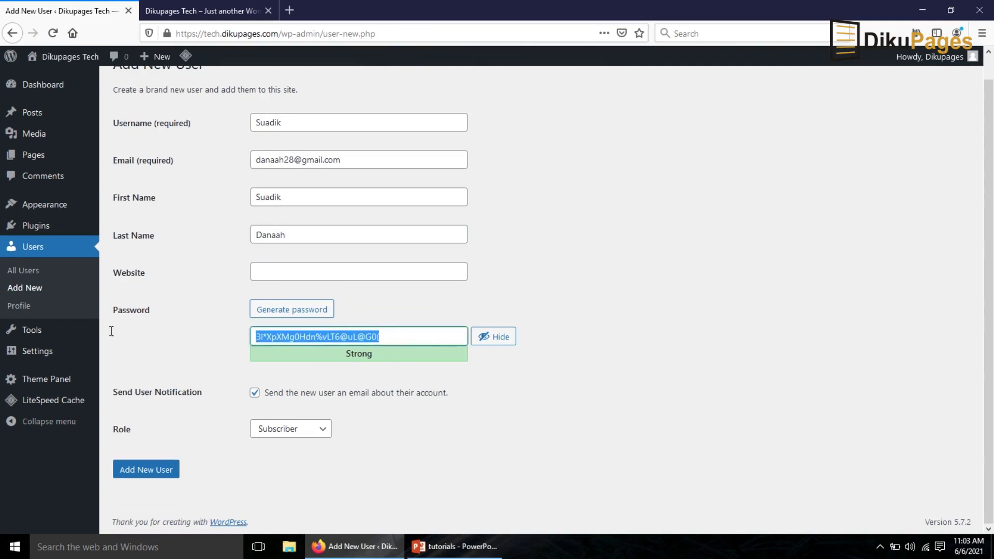
pyautogui.press('BackSpace')
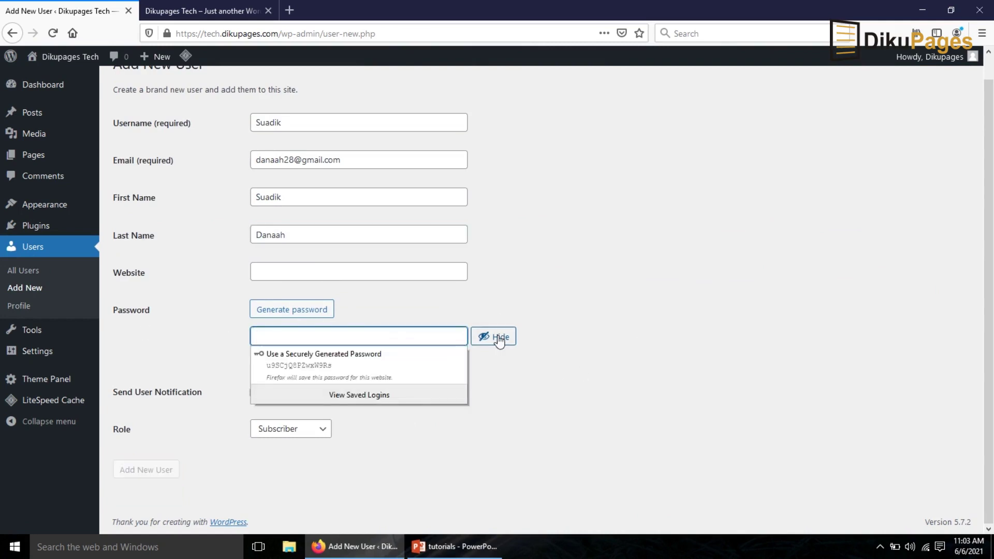
pyautogui.click(500, 340)
pyautogui.click(332, 337)
pyautogui.hotkey('ctrl', 'v')
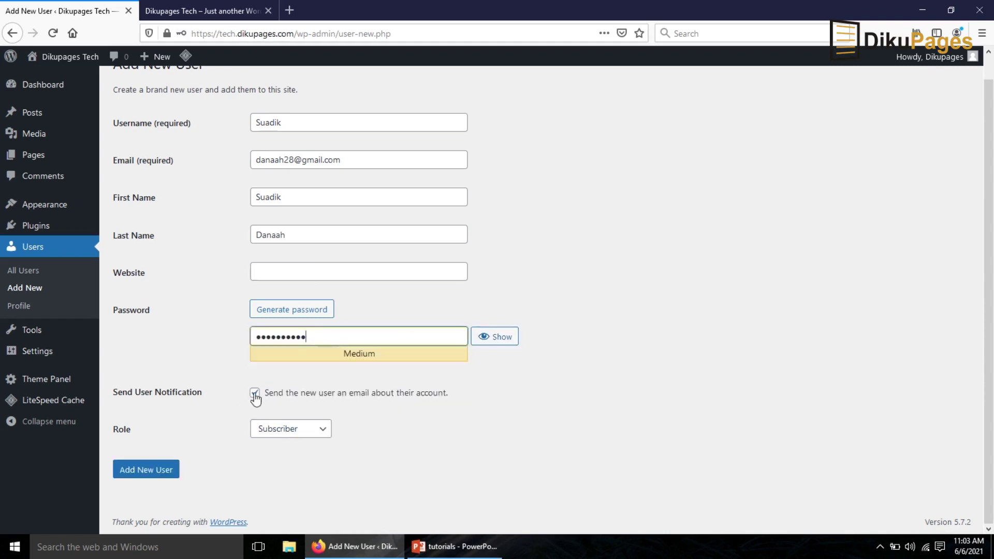
# Turn off Send User Notification, set the role to Administrator, and create the user
pyautogui.click(254, 394)
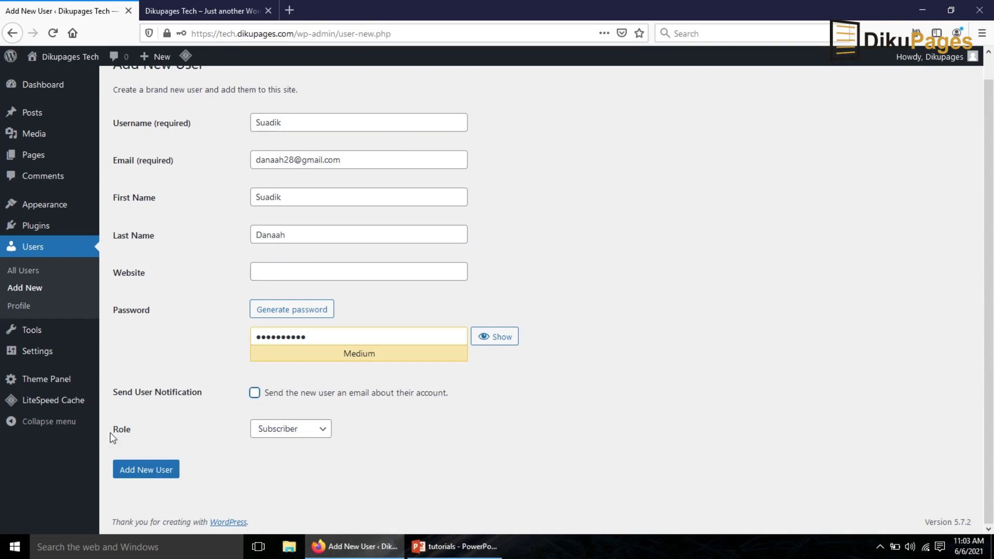
pyautogui.click(303, 430)
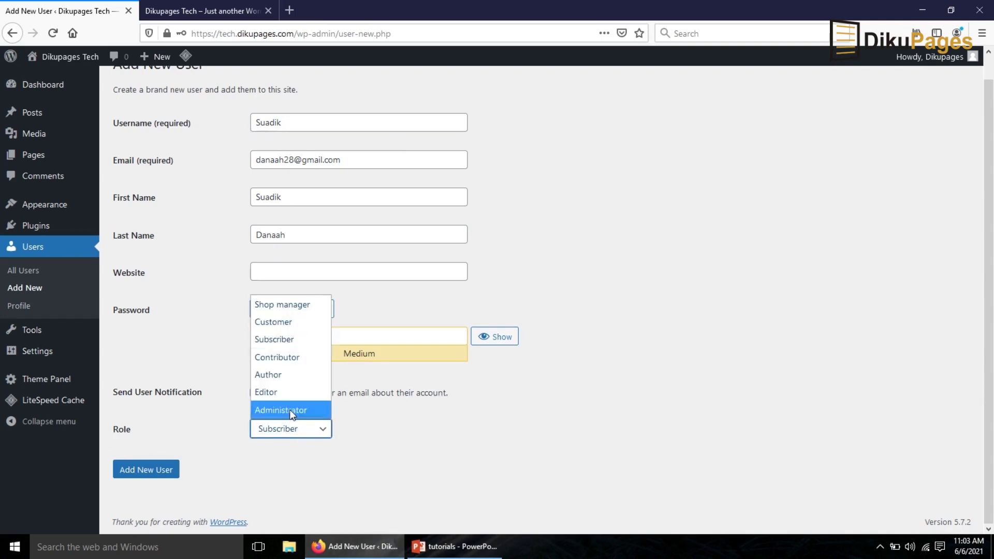
pyautogui.click(290, 409)
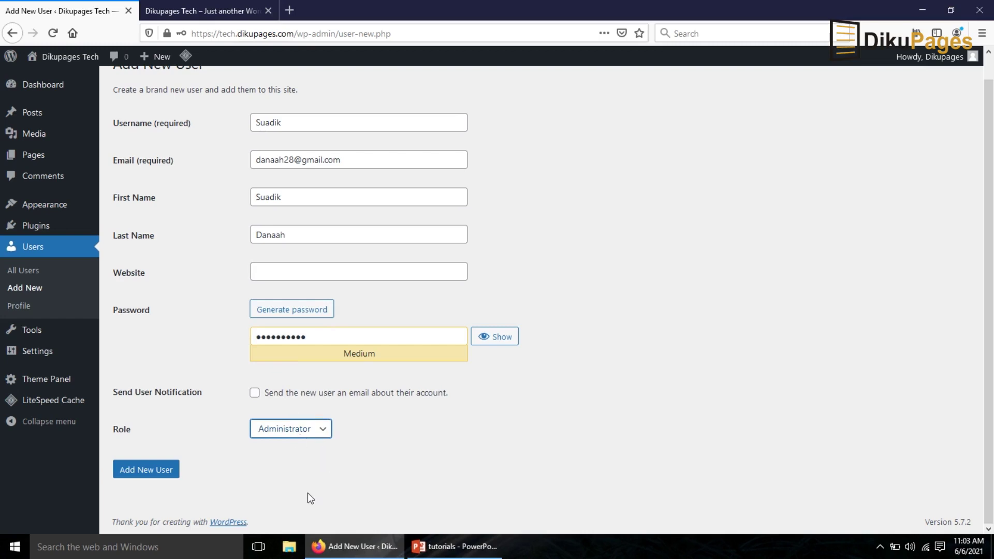
pyautogui.click(152, 470)
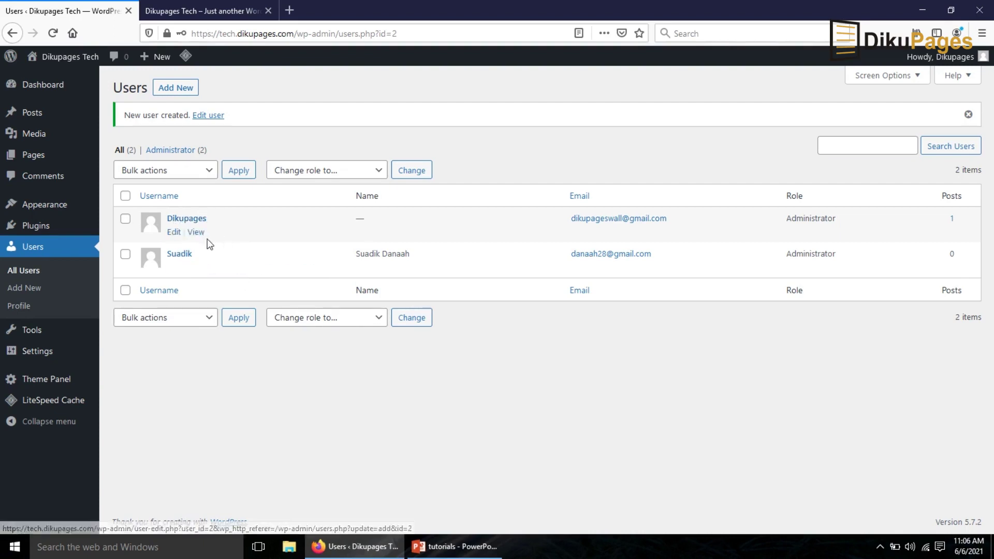
# Log out of the original admin account from the account menu
pyautogui.moveTo(958, 61)
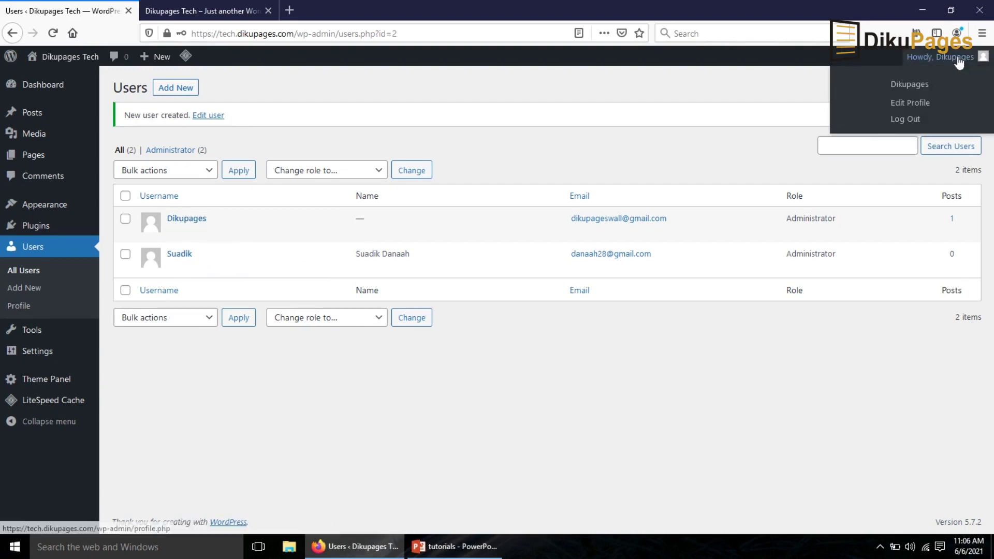
pyautogui.click(894, 119)
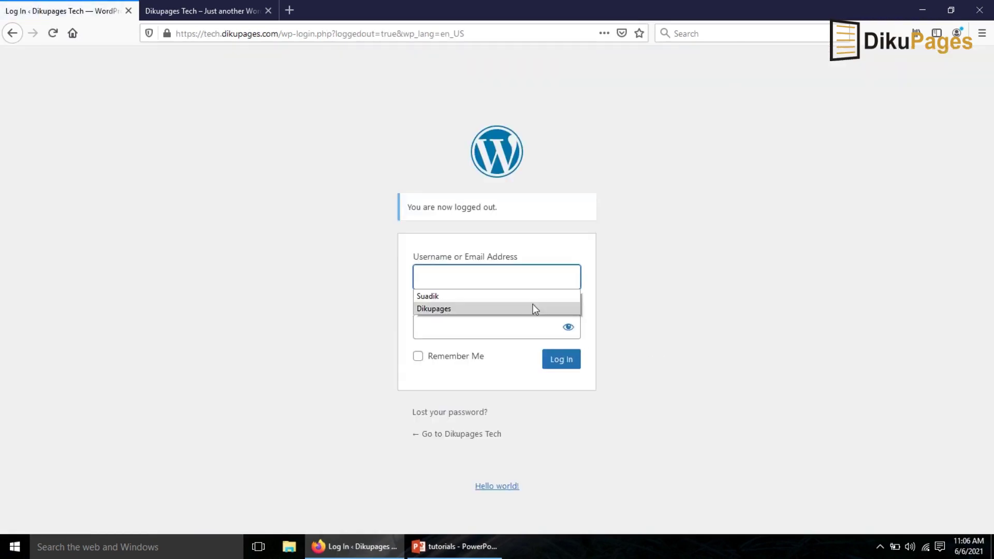
# Log in as the new administrator with the saved username and pasted password
pyautogui.click(449, 297)
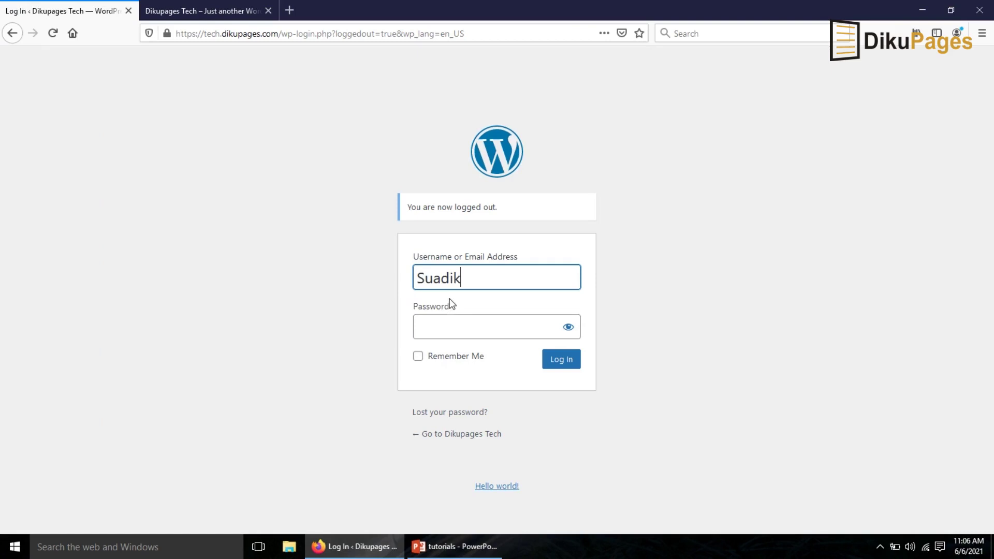
pyautogui.click(455, 328)
pyautogui.hotkey('ctrl', 'v')
pyautogui.press('Return')
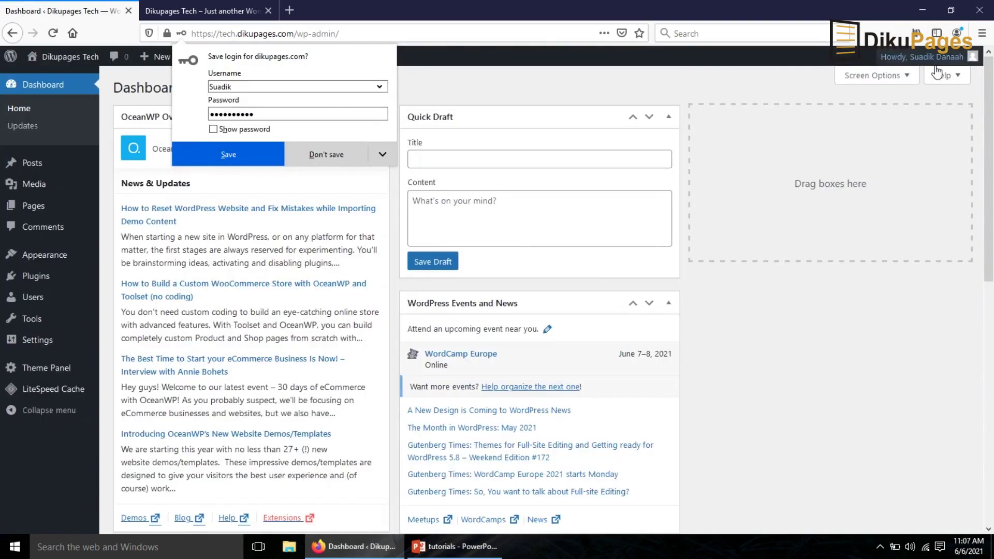
# Show the Users list with both Administrator accounts
pyautogui.click(25, 297)
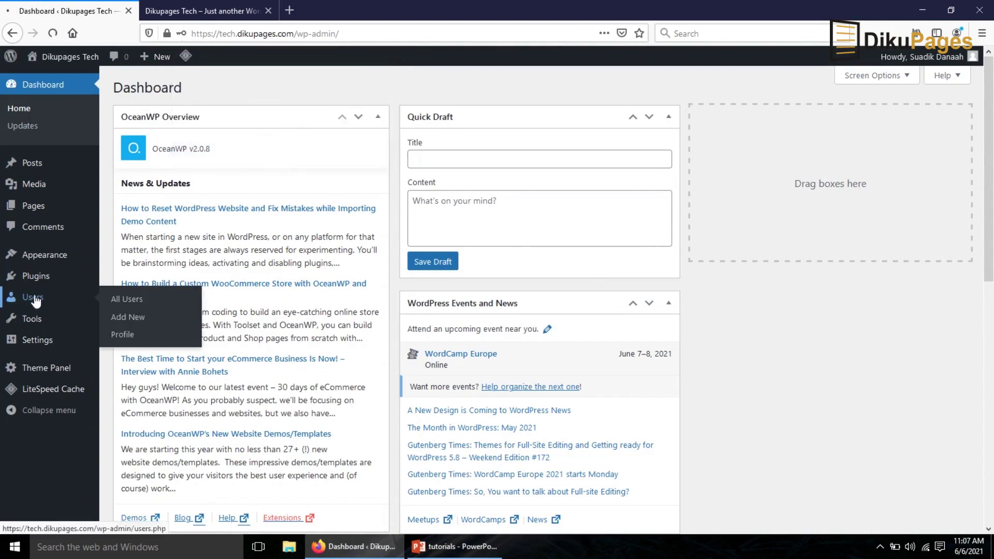
pyautogui.moveTo(193, 229)
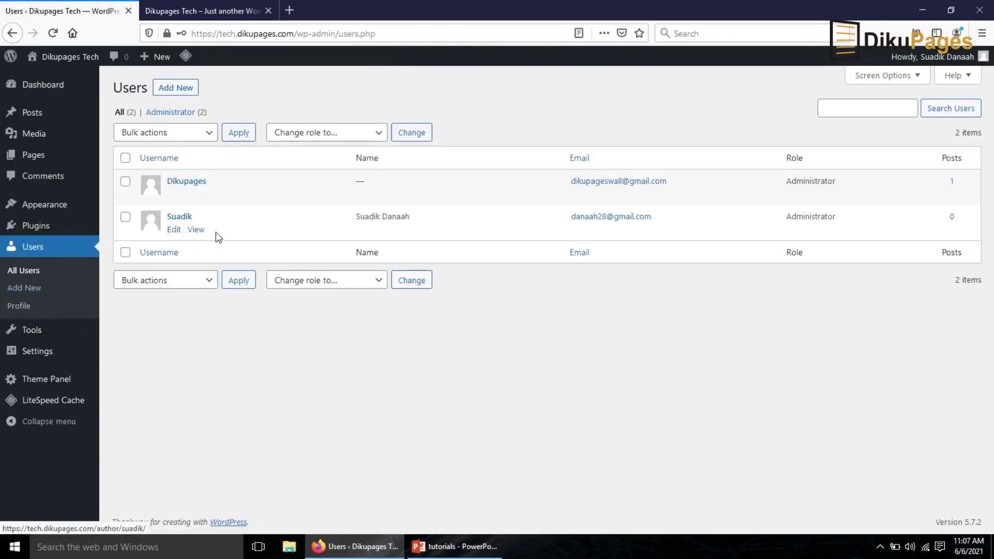
pyautogui.moveTo(206, 195)
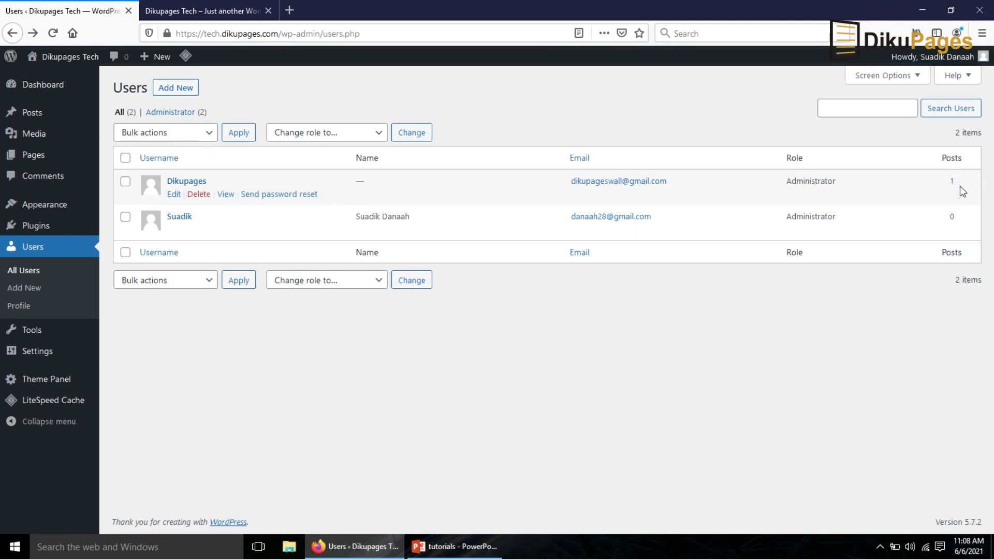
# Delete the original admin user, attributing all its content to the new administrator
pyautogui.click(200, 197)
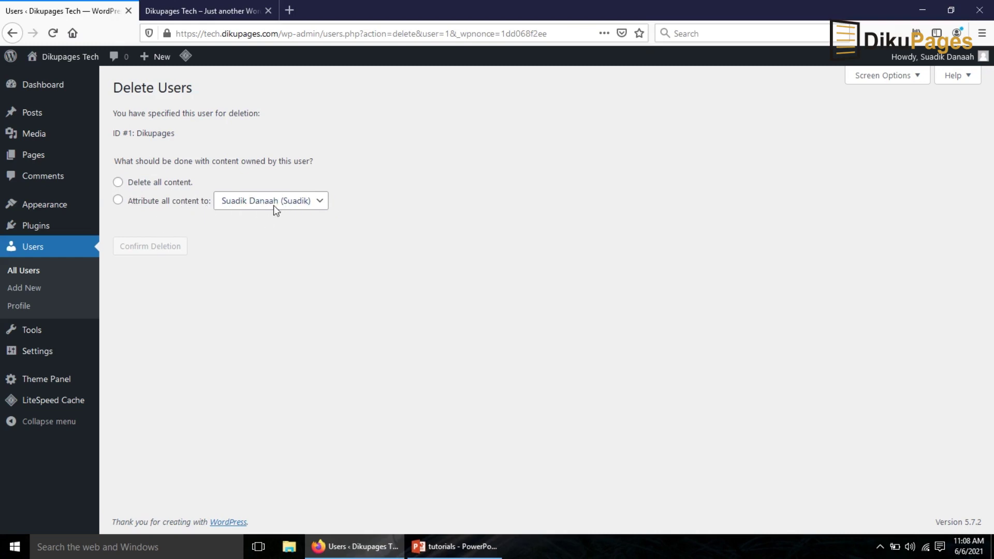
pyautogui.click(118, 201)
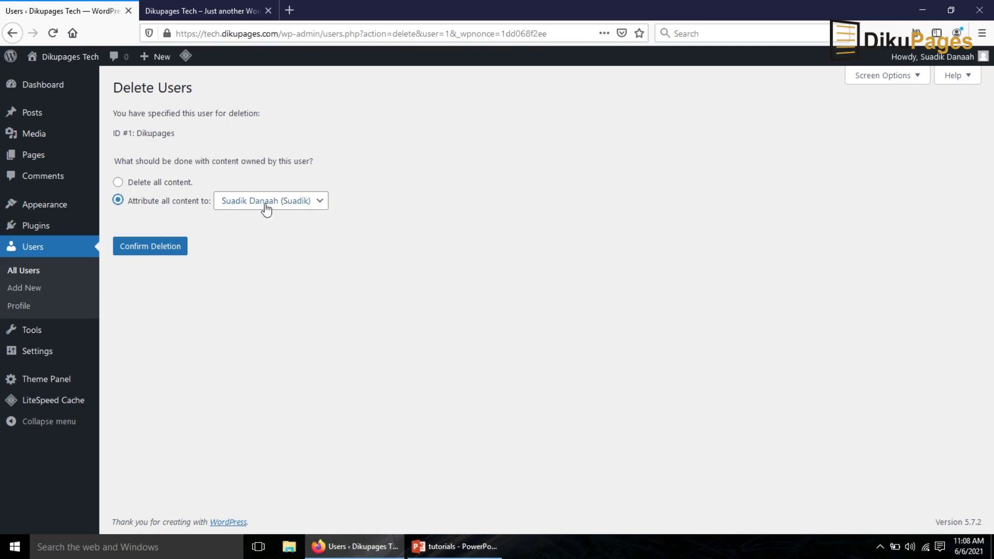
pyautogui.click(135, 247)
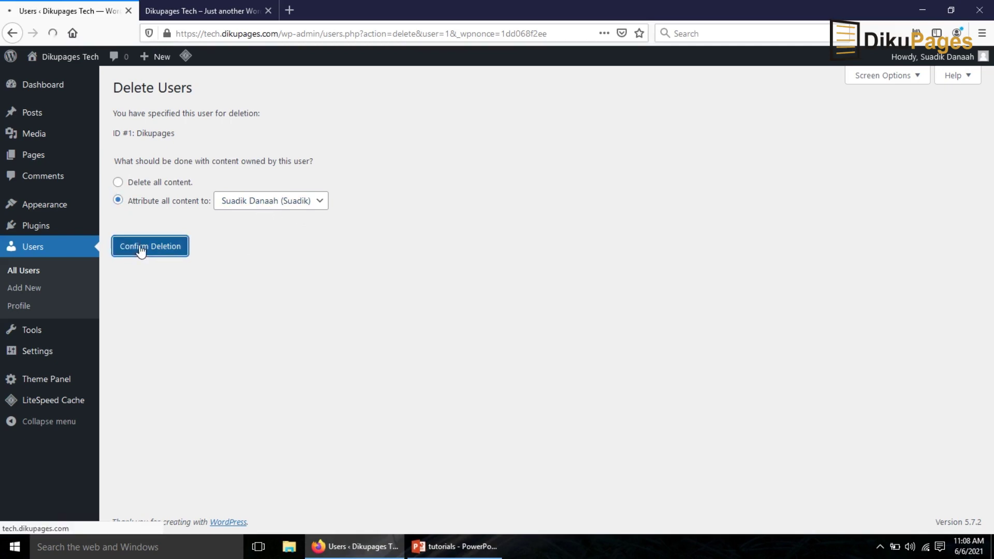